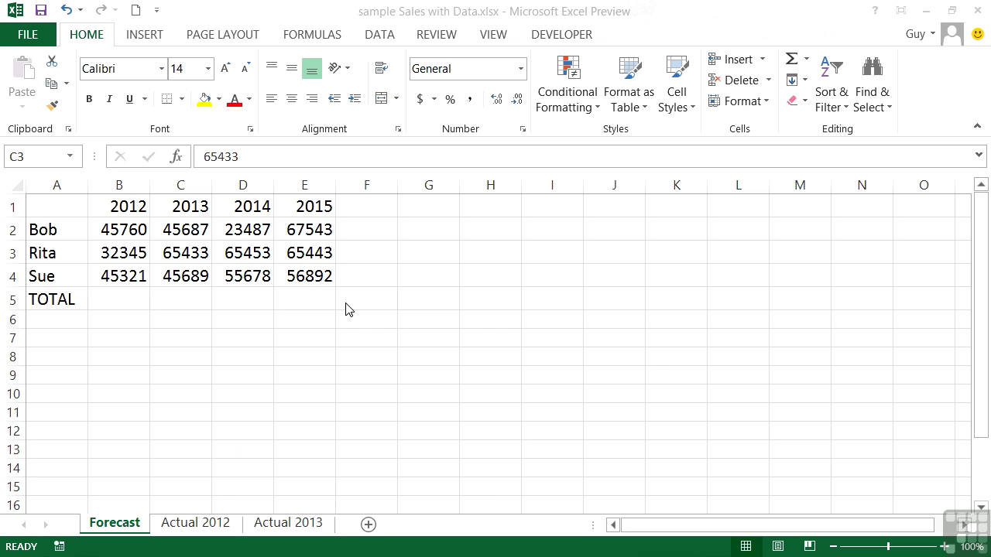
# - Look through the daily records on the Actual 2012 and Actual 2013 sheets, down to the March 2013 rows
pyautogui.click(215, 526)
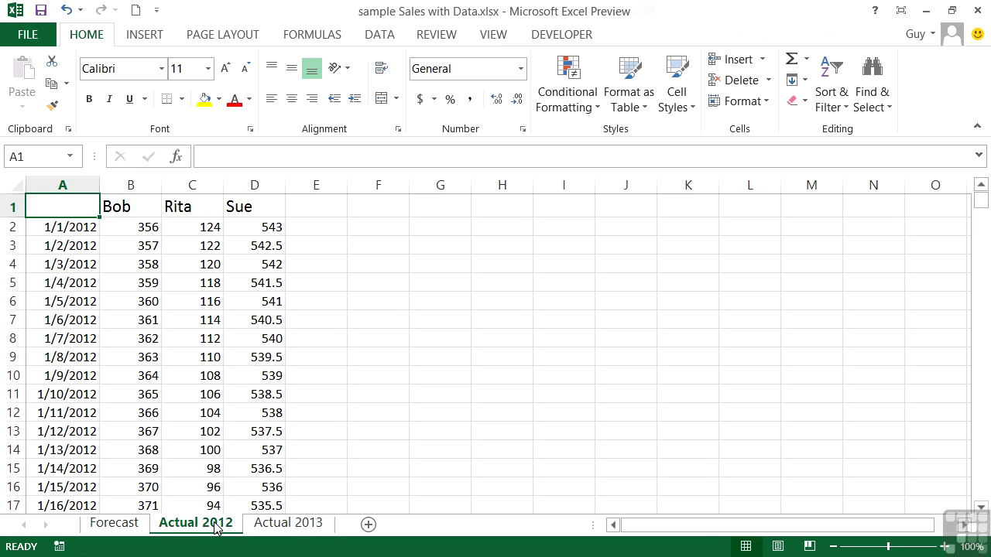
pyautogui.click(287, 526)
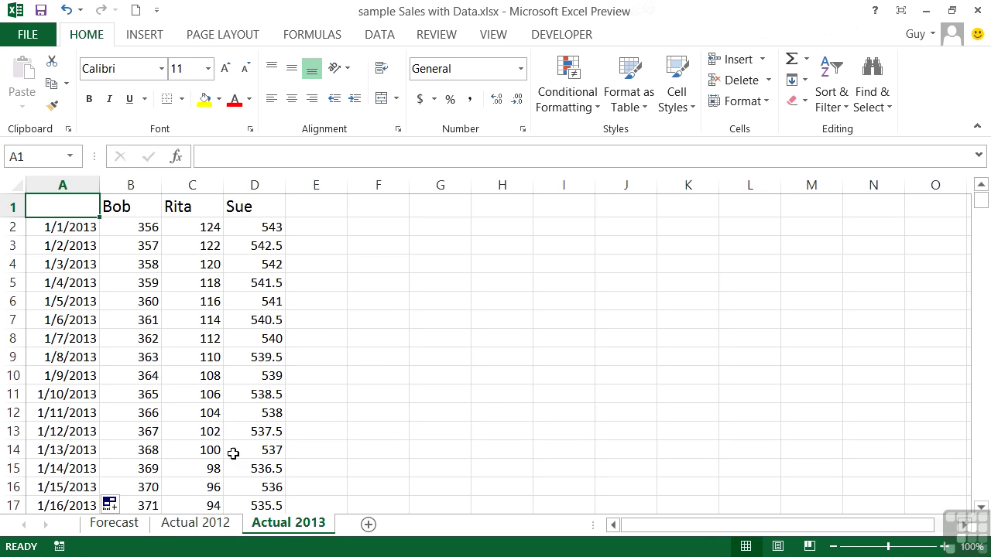
pyautogui.click(504, 380)
pyautogui.scroll(-4, 341, 395)
pyautogui.scroll(-14, 331, 390)
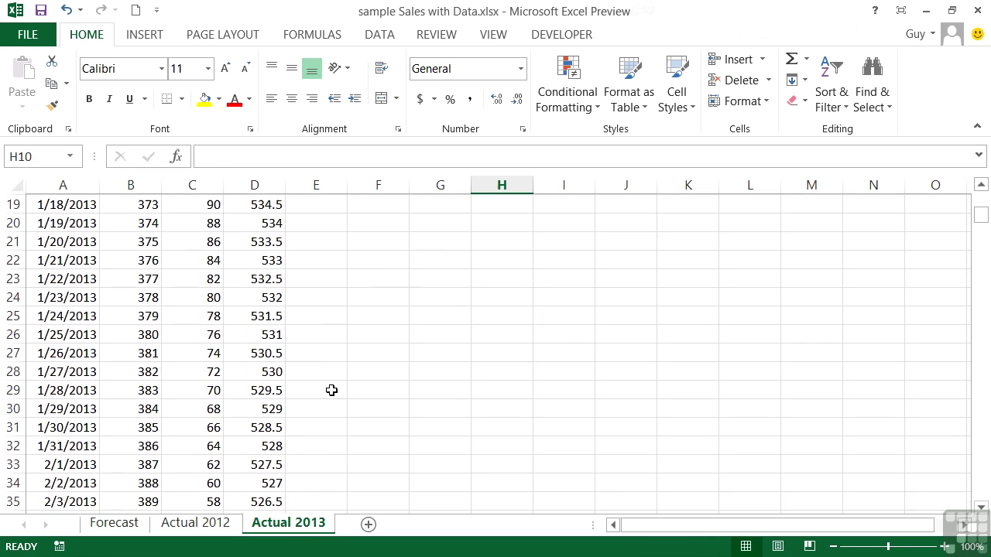
pyautogui.scroll(-3, 332, 390)
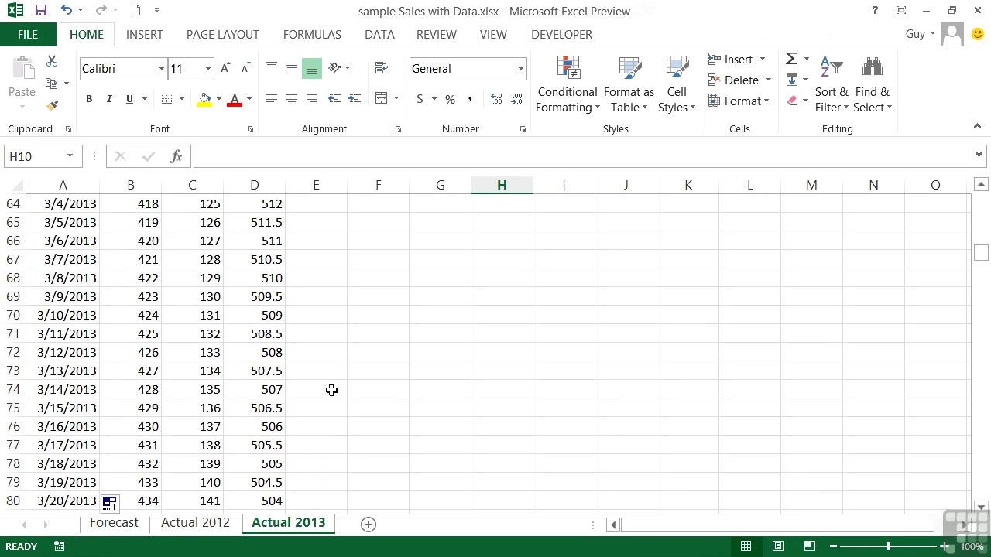
# - View the empty area of the Forecast sheet below and beyond its sales table
pyautogui.click(981, 508)
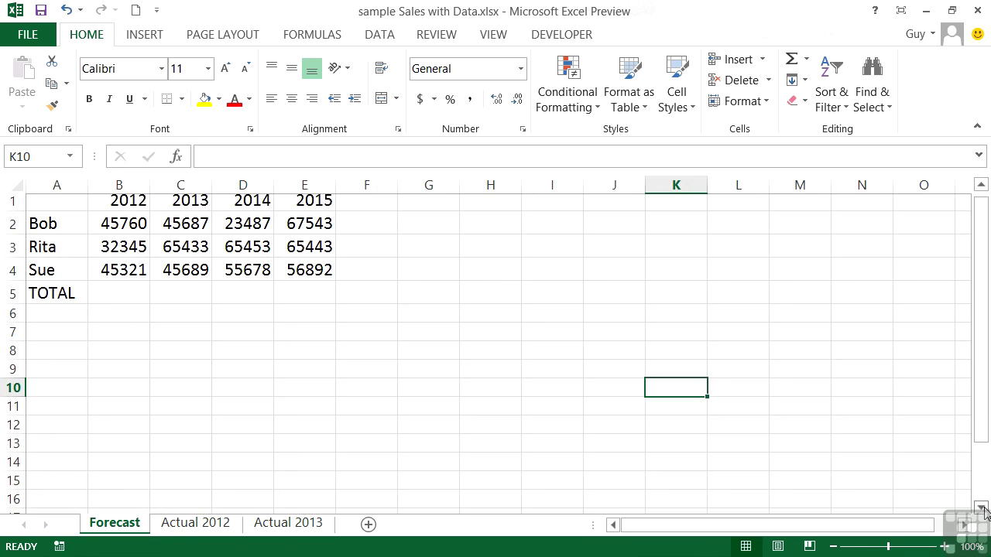
pyautogui.click(980, 508)
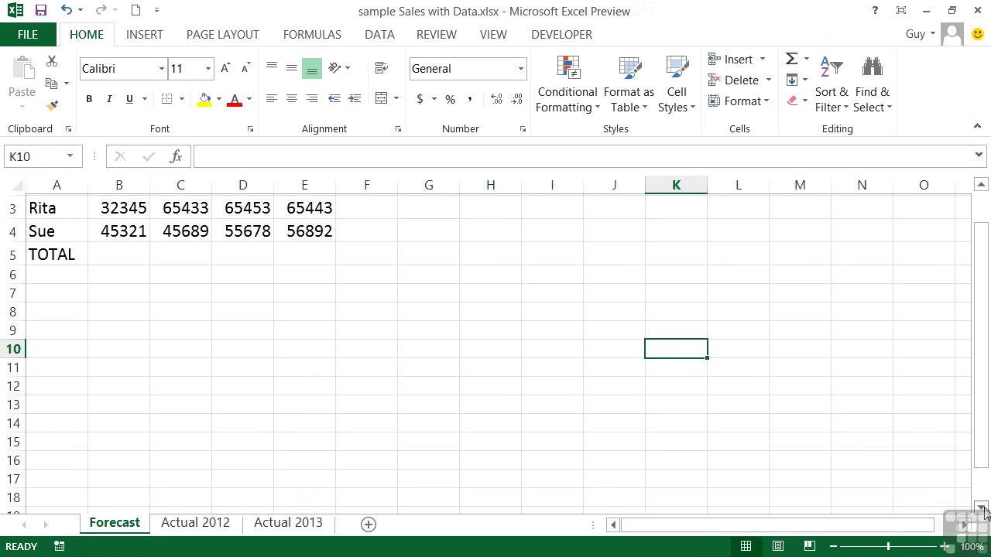
pyautogui.click(980, 507)
pyautogui.click(981, 508)
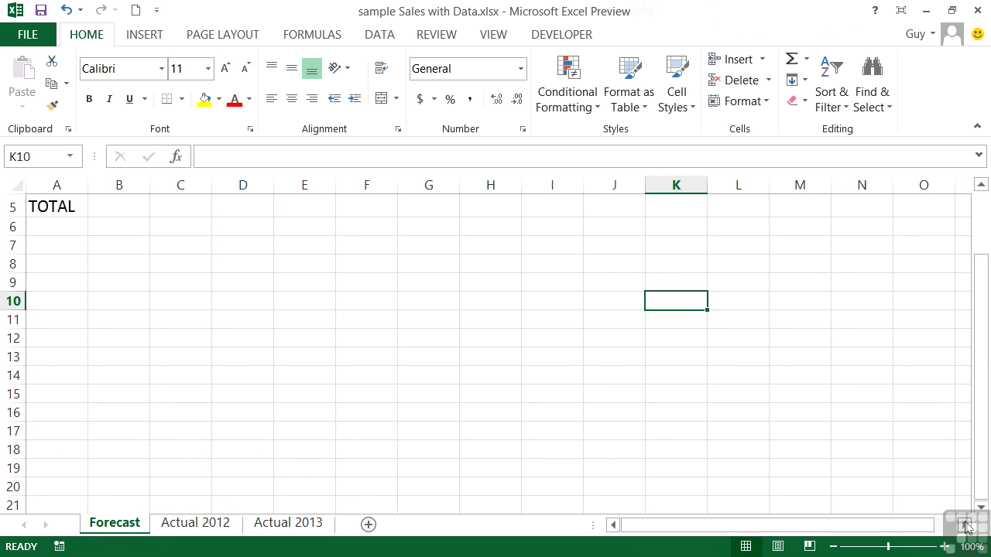
pyautogui.click(965, 525)
pyautogui.click(965, 525)
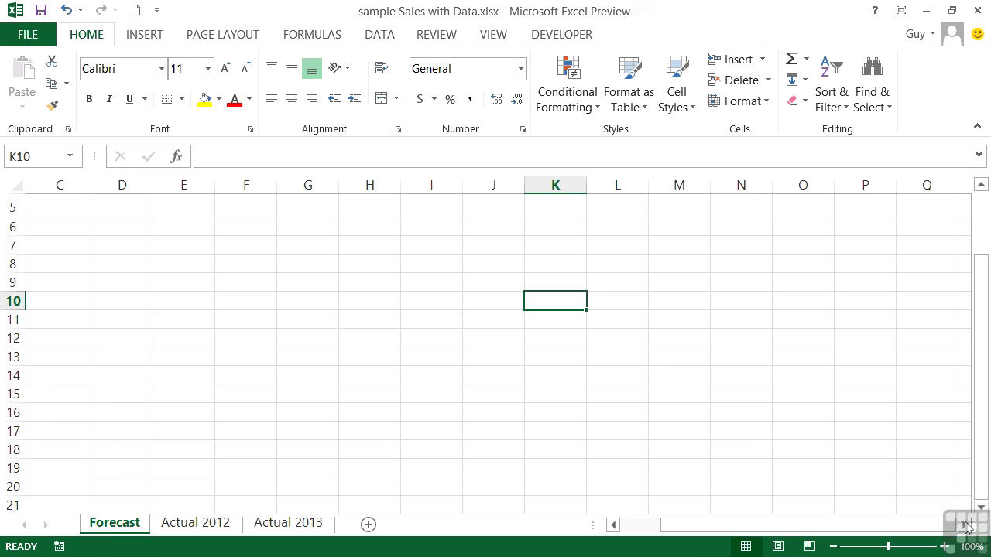
pyautogui.click(965, 524)
# - Examine the late-March rows of the Actual 2013 sheet and the empty columns beside its data
pyautogui.click(307, 524)
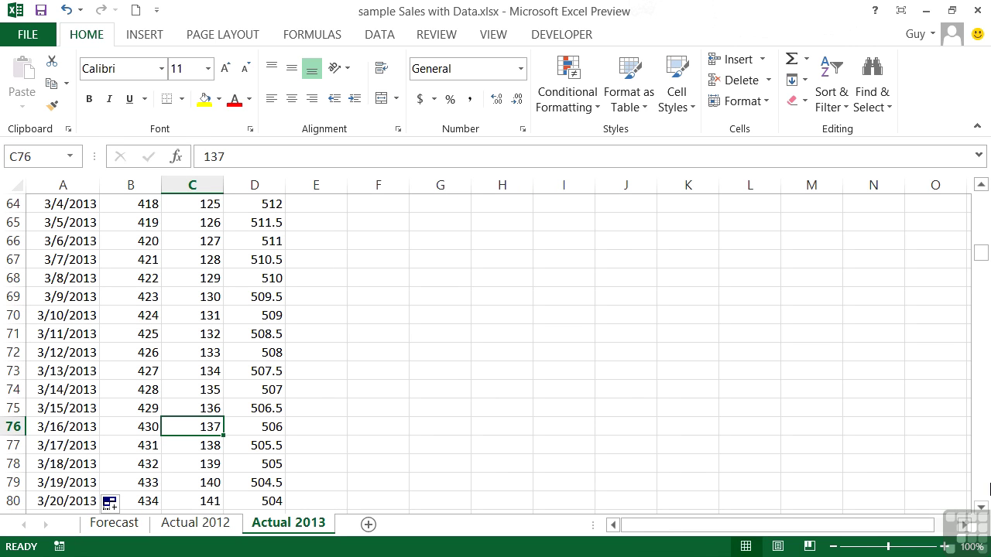
pyautogui.click(981, 507)
pyautogui.click(981, 507)
pyautogui.click(981, 507)
pyautogui.click(981, 507)
pyautogui.click(981, 507)
pyautogui.click(981, 508)
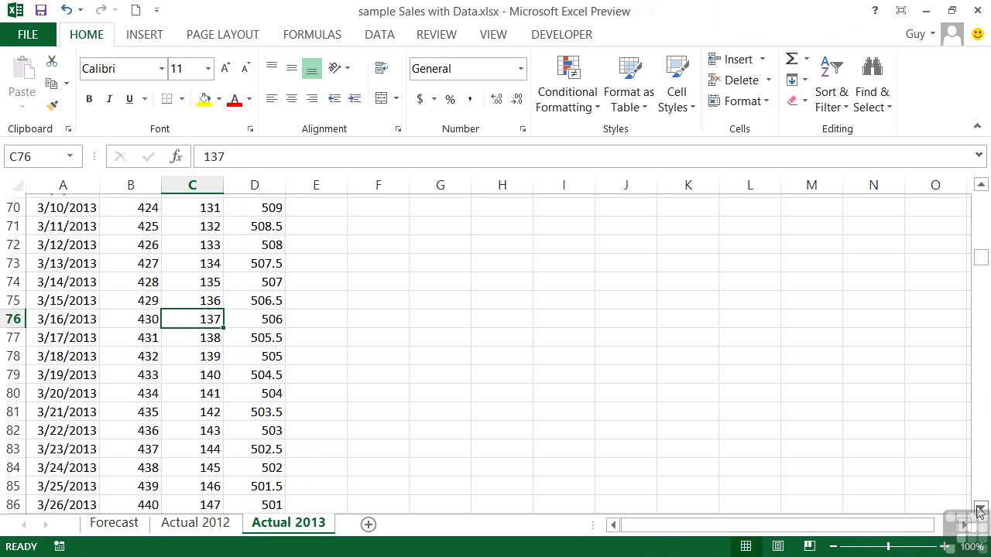
pyautogui.click(965, 525)
pyautogui.click(965, 524)
pyautogui.click(965, 525)
pyautogui.moveTo(774, 524); pyautogui.dragTo(719, 524)
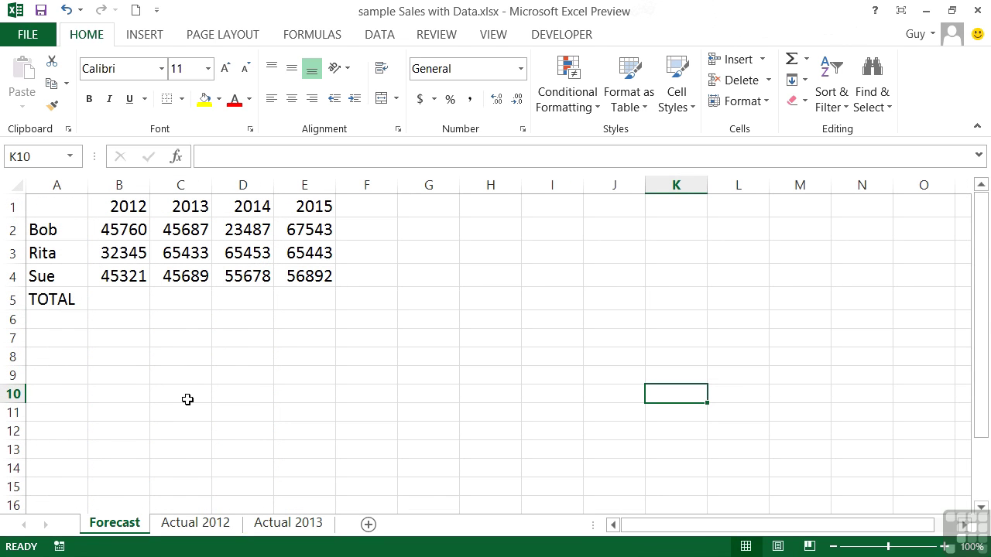
# - Select cell A1 on the Forecast sheet and move cell by cell across and down to G6
pyautogui.click(71, 206)
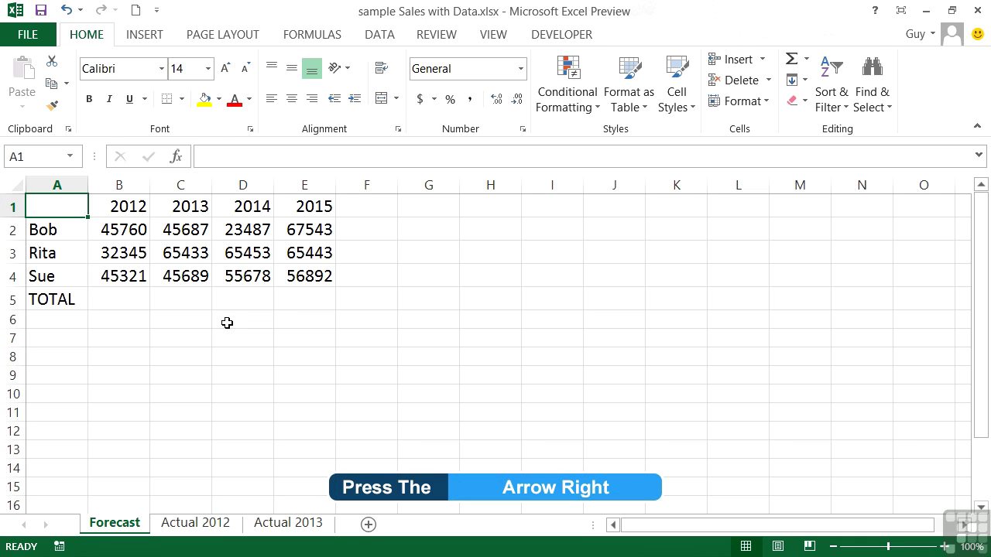
pyautogui.press('Right')
pyautogui.press('Right')
pyautogui.press('Right')
pyautogui.press('Right')
pyautogui.press('Right')
pyautogui.press('Right')
pyautogui.press('Down')
pyautogui.press('Down')
pyautogui.press('Down')
pyautogui.press('Down')
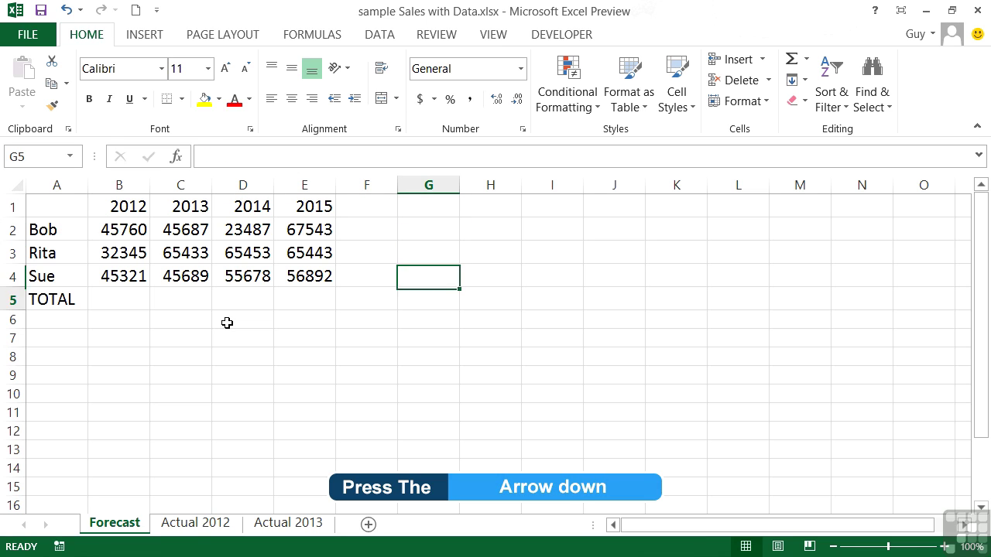
pyautogui.press('Down')
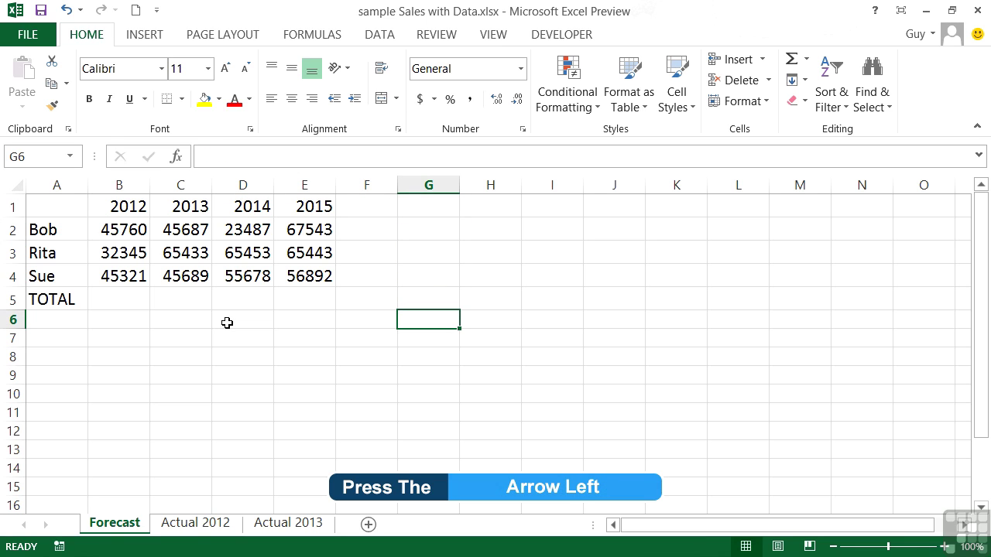
# - Move the active cell from G6 back into the sales table, to D3
pyautogui.press('Left')
pyautogui.press('Left')
pyautogui.press('Left')
pyautogui.press('Up')
pyautogui.press('Up')
pyautogui.press('Up')
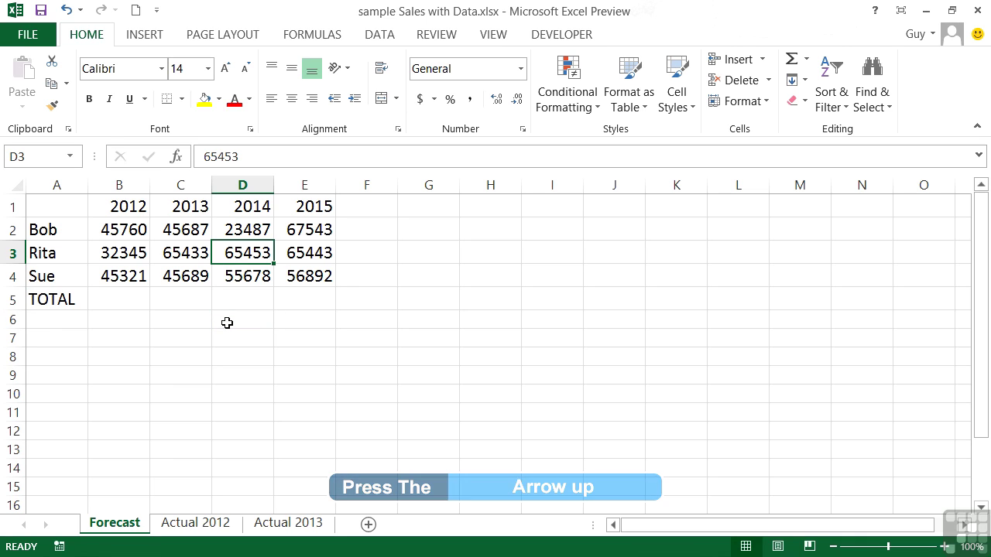
# - Move the active cell through D6 to G6 and return to the first column of row 6
pyautogui.press('Down')
pyautogui.press('Down')
pyautogui.press('Down')
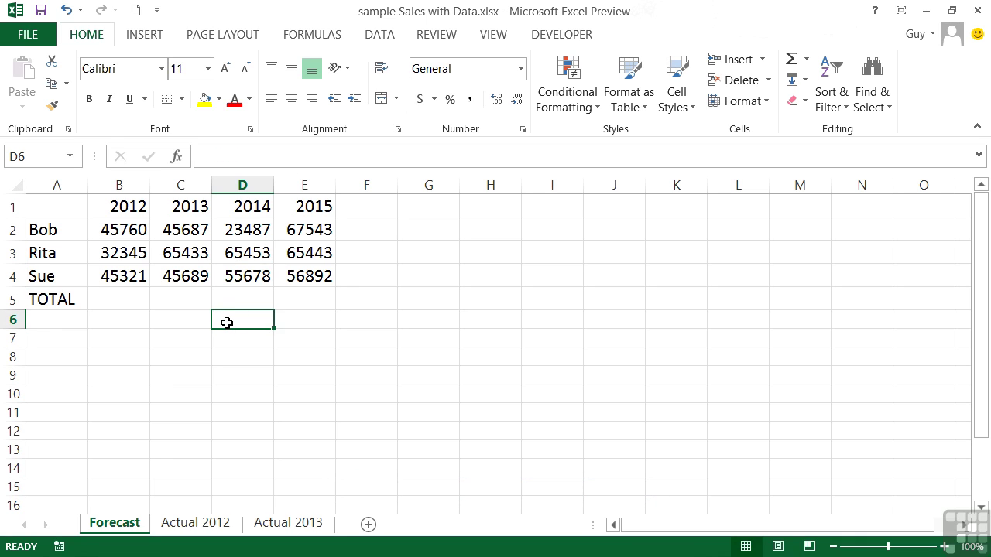
pyautogui.press('Right')
pyautogui.press('Right')
pyautogui.press('Right')
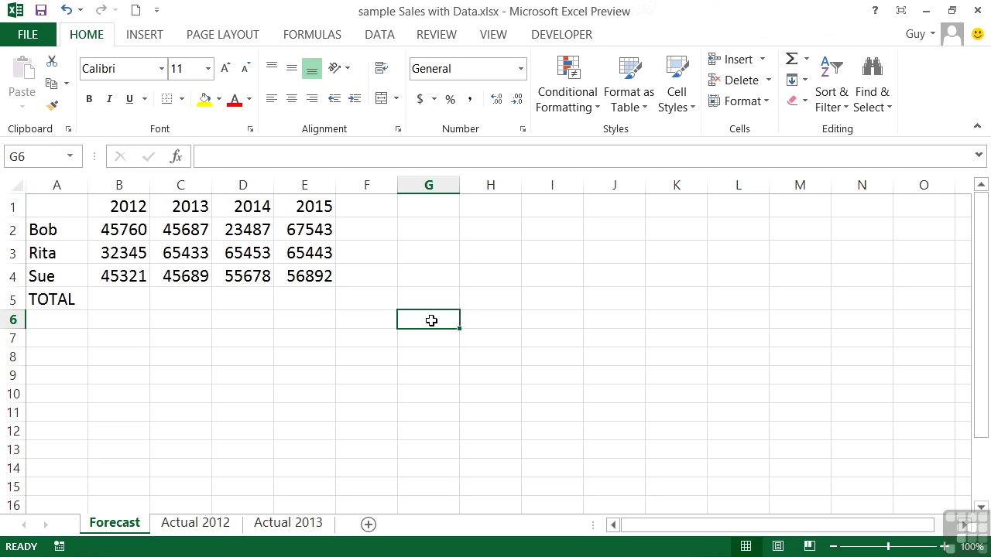
pyautogui.press('Home')
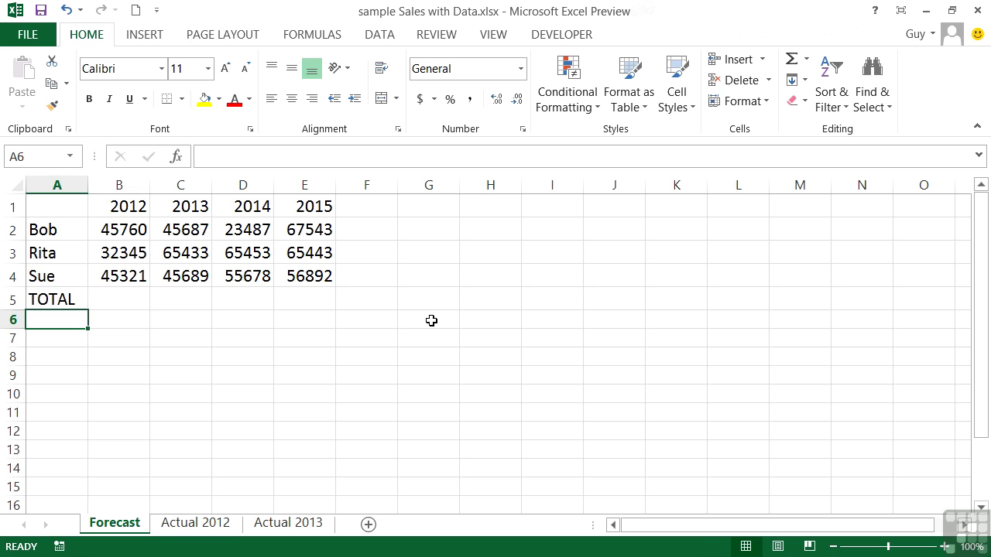
# - Move the active cell far across and down the empty part of the Forecast sheet to CB31
pyautogui.press('Right')
pyautogui.press('Right')
pyautogui.press('Right')
pyautogui.press('Right')
pyautogui.press('Right')
pyautogui.press('Right')
pyautogui.press('Right')
pyautogui.press('Right')
pyautogui.press('Right')
pyautogui.press('Right')
pyautogui.press('Right')
pyautogui.press('Right')
pyautogui.press('Right')
pyautogui.press('Right')
pyautogui.press('Right')
pyautogui.press('Right')
pyautogui.press('Right')
pyautogui.press('Right')
pyautogui.press('Right')
pyautogui.press('Right')
pyautogui.press('Right')
pyautogui.press('Right')
pyautogui.press('Right')
pyautogui.press('Right')
pyautogui.press('Right')
pyautogui.press('Right')
pyautogui.press('Right')
pyautogui.press('Right')
pyautogui.press('Right')
pyautogui.press('Right')
pyautogui.press('Right')
pyautogui.press('Right')
pyautogui.press('Right')
pyautogui.press('Down')
pyautogui.press('Down')
pyautogui.press('Down')
pyautogui.press('Down')
pyautogui.press('Down')
pyautogui.press('Down')
pyautogui.press('Down')
pyautogui.press('Down')
pyautogui.press('Down')
pyautogui.press('Down')
pyautogui.press('Down')
pyautogui.press('Down')
pyautogui.press('Down')
pyautogui.press('Down')
pyautogui.press('Down')
pyautogui.press('Down')
pyautogui.press('Down')
pyautogui.press('Down')
pyautogui.press('Down')
pyautogui.press('Down')
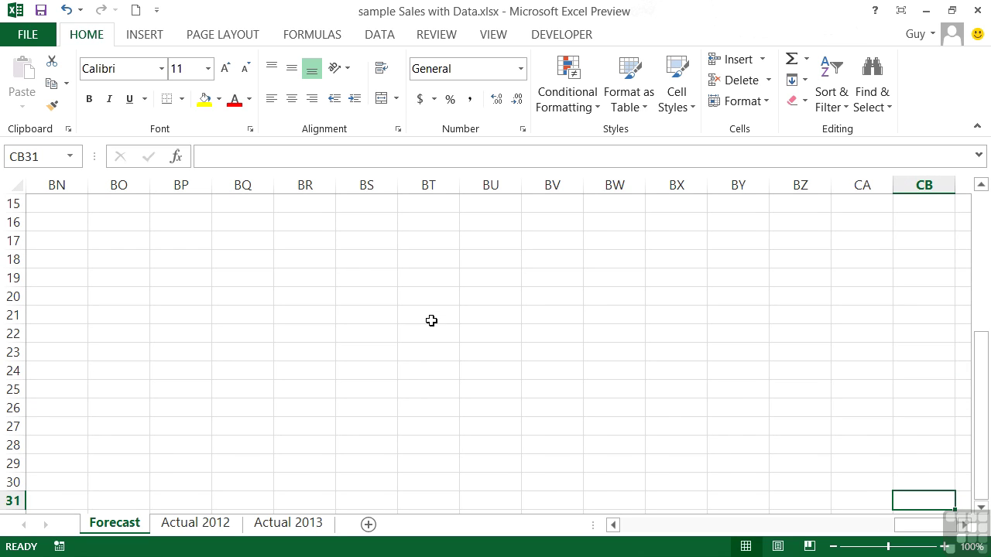
# - Return through A31 to cell A1 and jump to the Forecast sheet's last used cell, E5
pyautogui.press('Home')
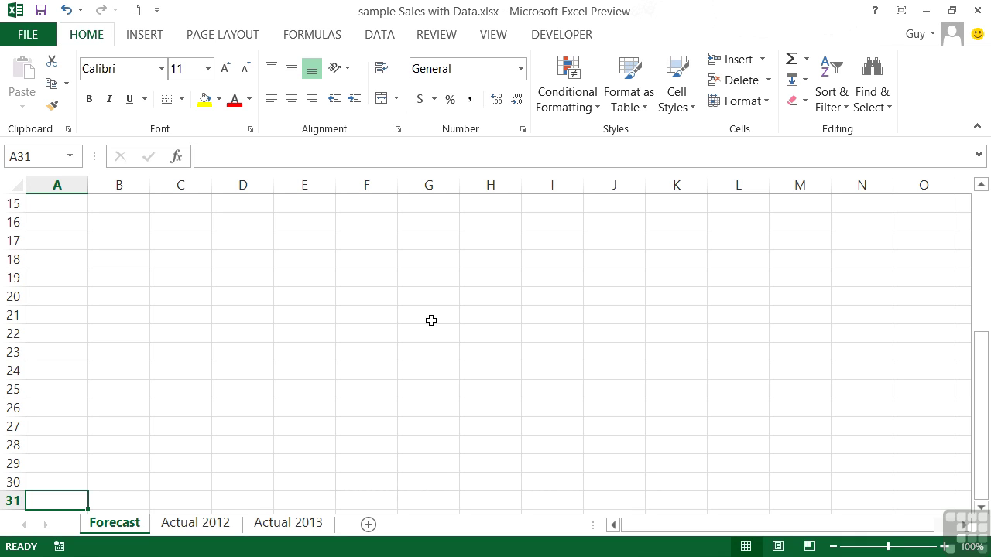
pyautogui.hotkey('ctrl', 'Home')
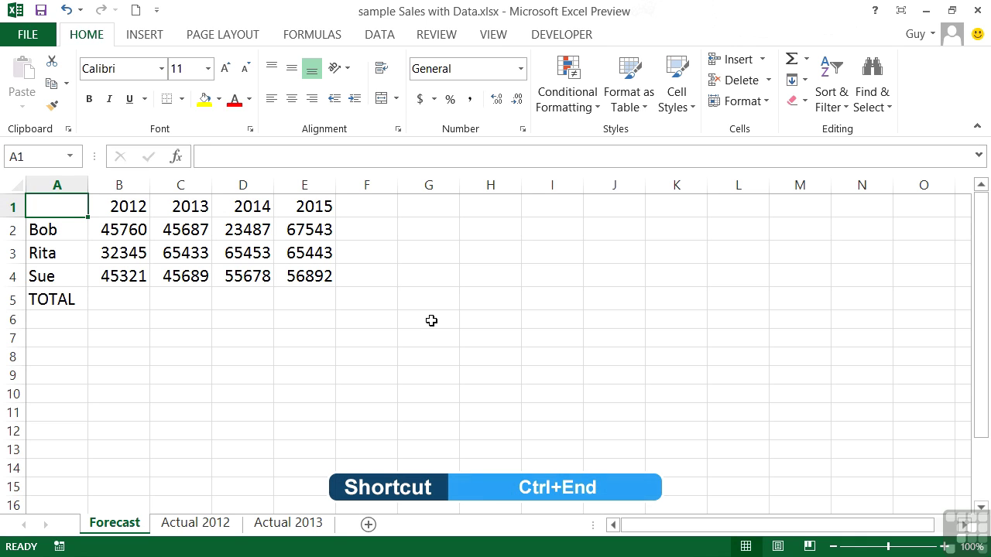
pyautogui.hotkey('ctrl', 'End')
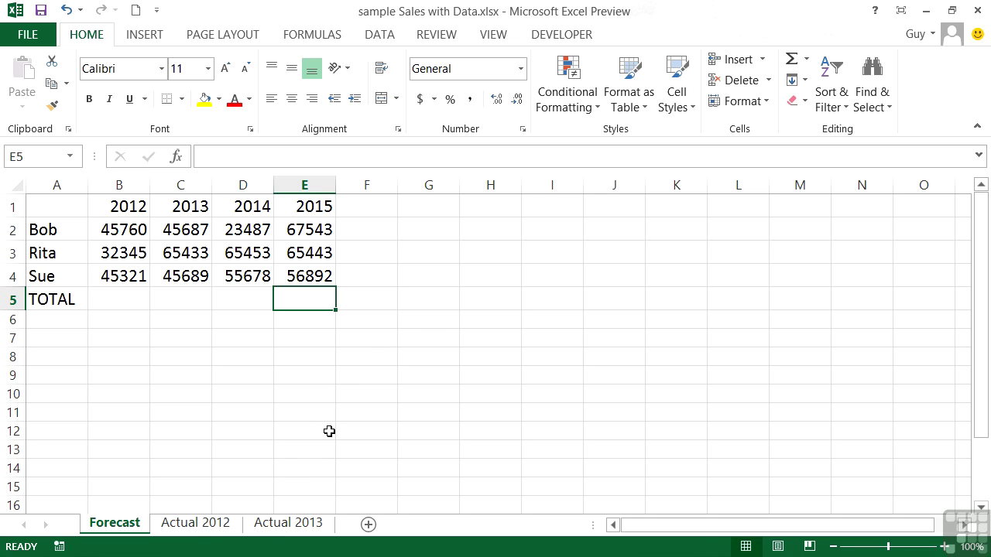
# - Switch to the Actual 2013 sheet and jump to its last used cell, D367
pyautogui.hotkey('ctrl', 'pagedown')
pyautogui.hotkey('ctrl', 'pagedown')
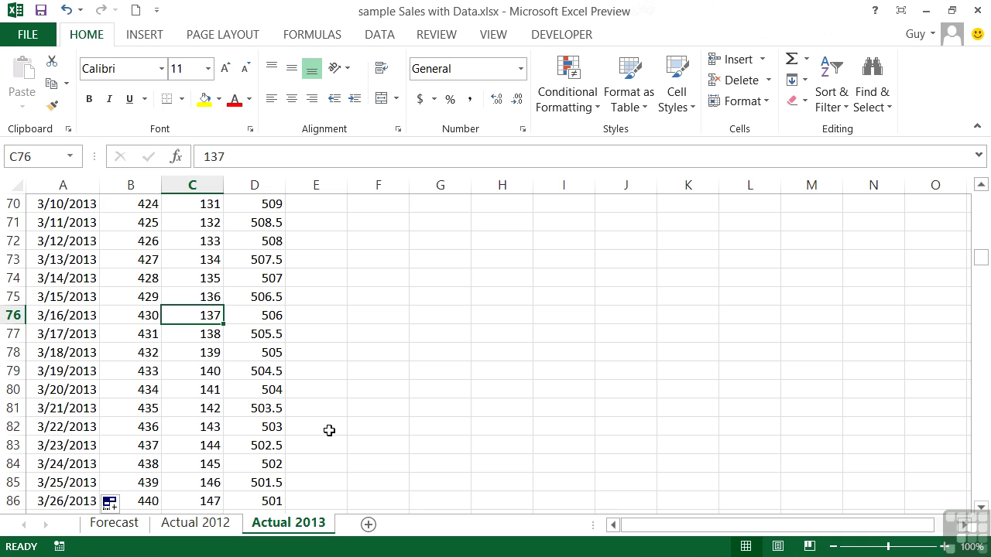
pyautogui.hotkey('ctrl', 'End')
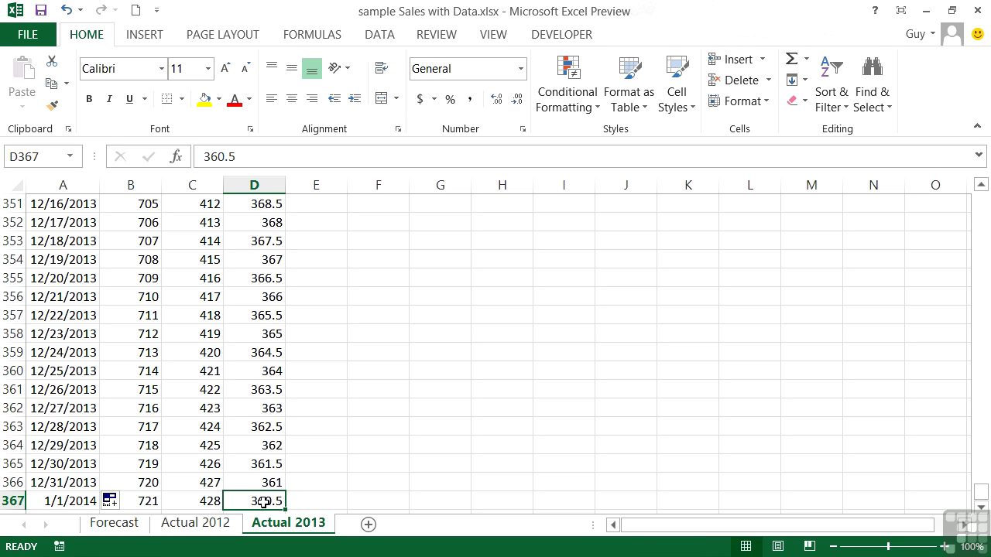
# - Return to cell A1 of Actual 2013 and step through the sheets back to Forecast
pyautogui.hotkey('ctrl', 'Home')
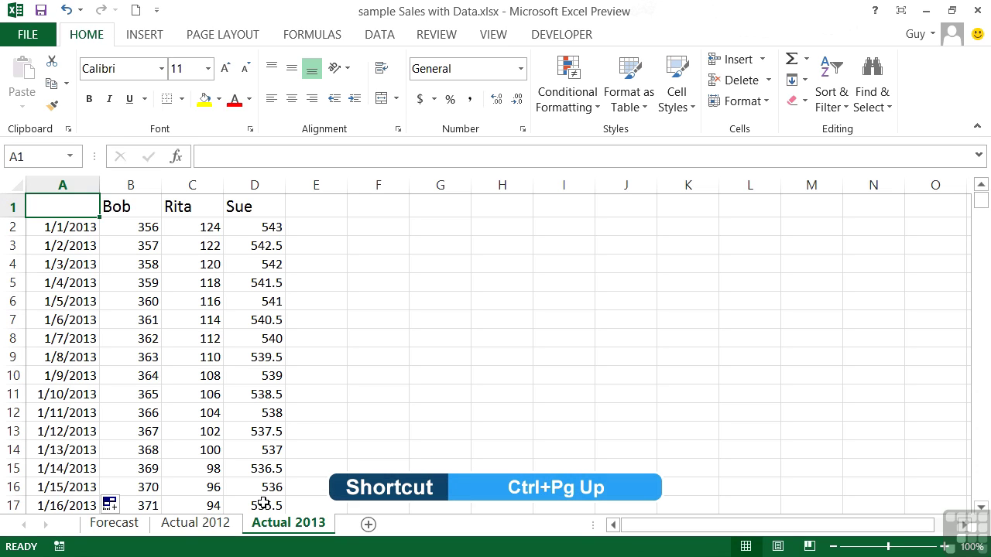
pyautogui.hotkey('ctrl', 'pageup')
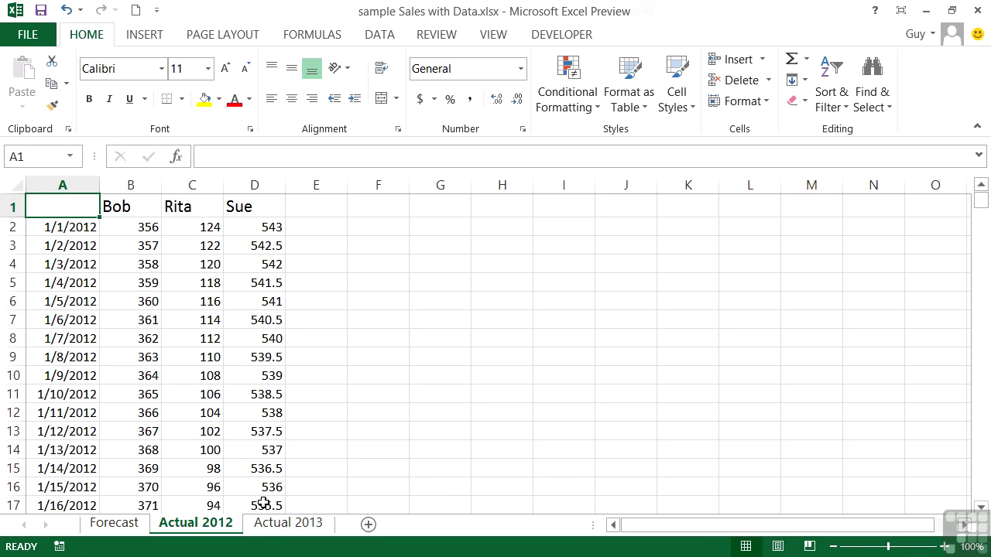
pyautogui.hotkey('ctrl', 'pagedown')
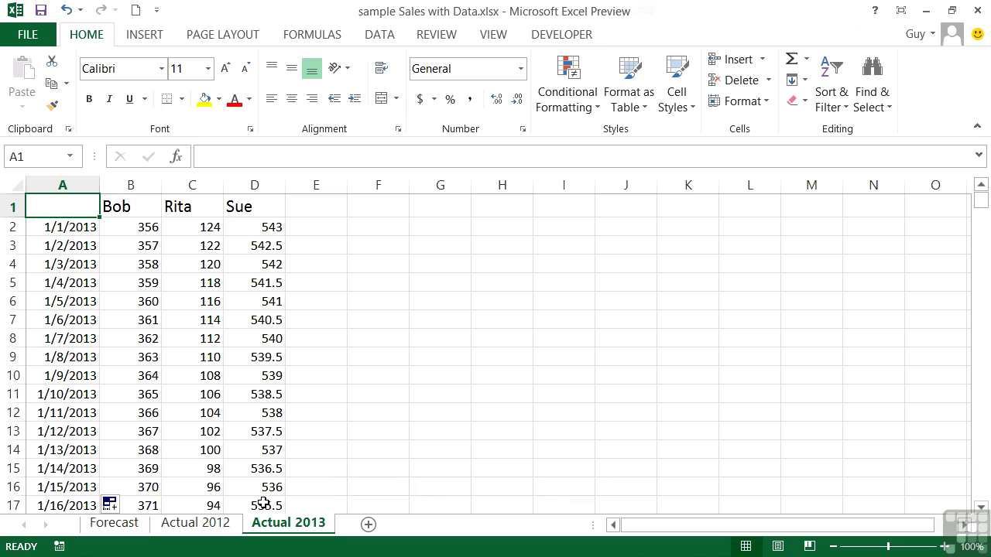
pyautogui.hotkey('ctrl', 'pageup')
pyautogui.hotkey('ctrl', 'pageup')
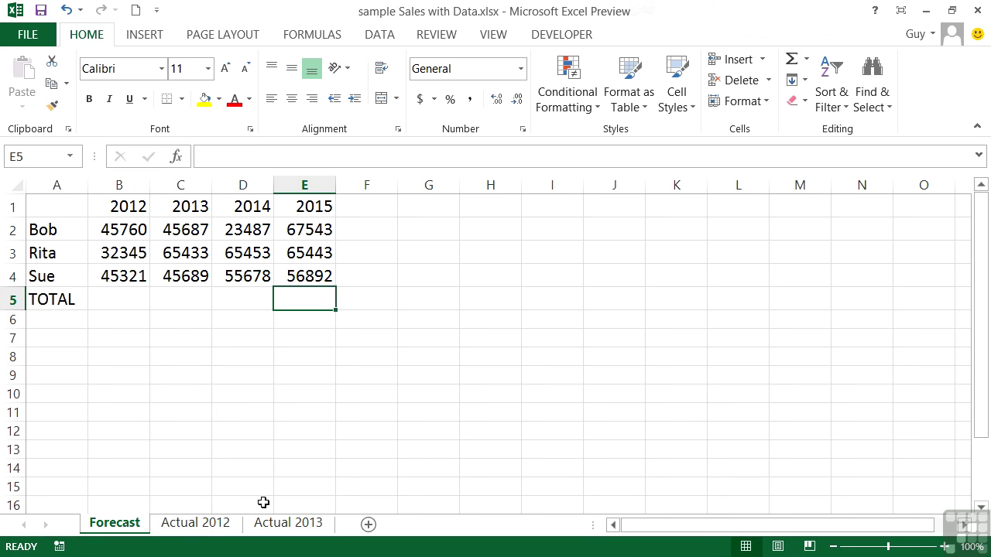
# - Step forward one sheet at a time from Forecast to Actual 2013 and return to Forecast
pyautogui.hotkey('ctrl', 'pagedown')
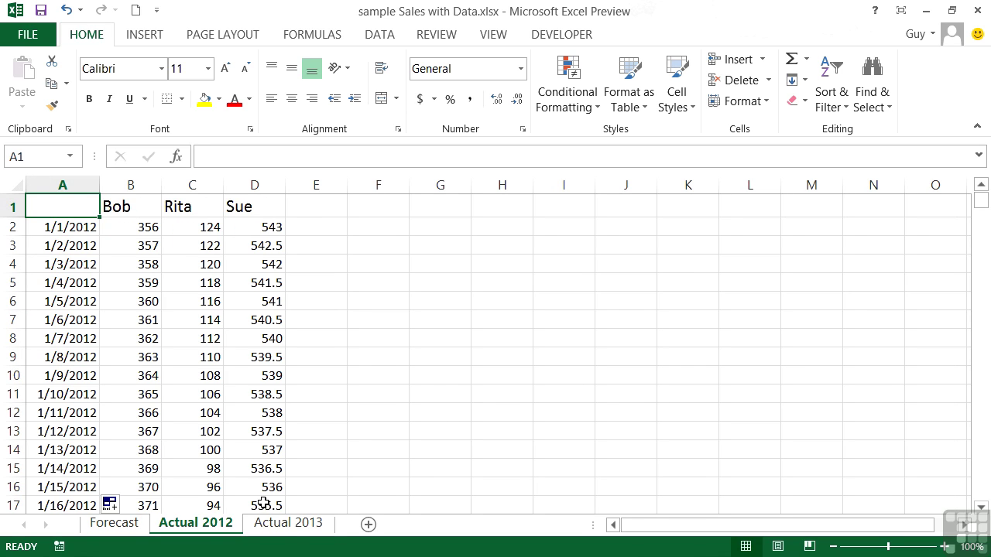
pyautogui.hotkey('ctrl', 'pagedown')
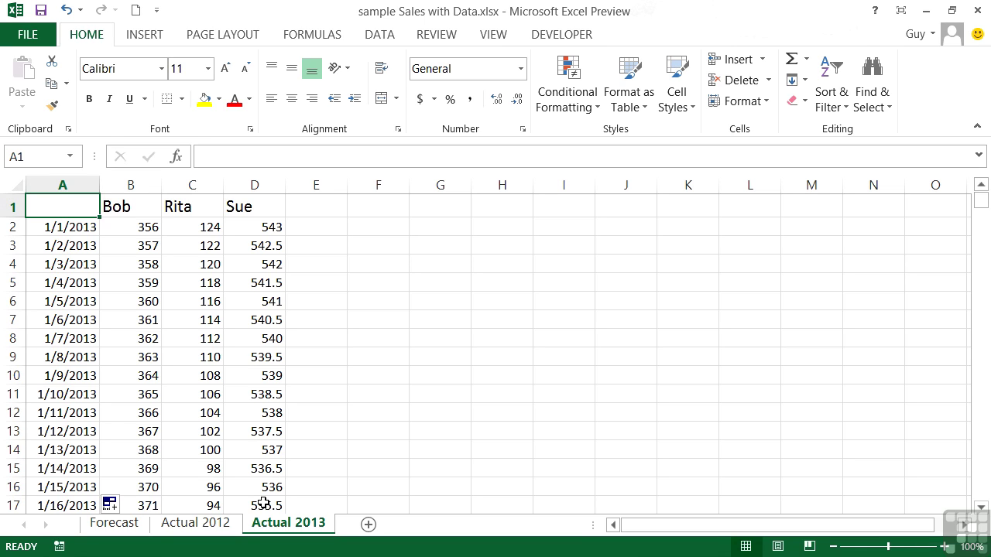
pyautogui.hotkey('ctrl', 'pageup')
pyautogui.hotkey('ctrl', 'pageup')
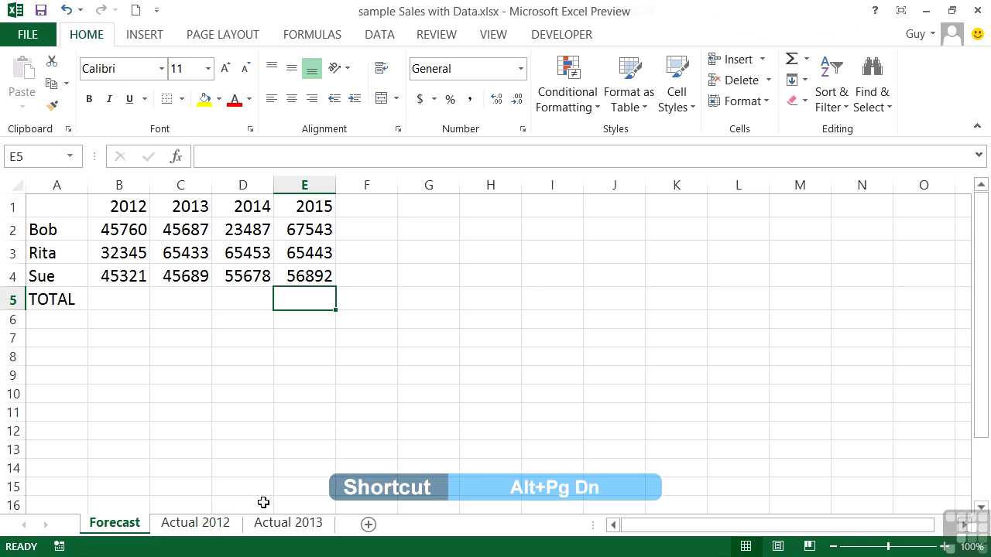
# - Move two screens across the Forecast sheet to AI5 and return to E5
pyautogui.hotkey('alt', 'pagedown')
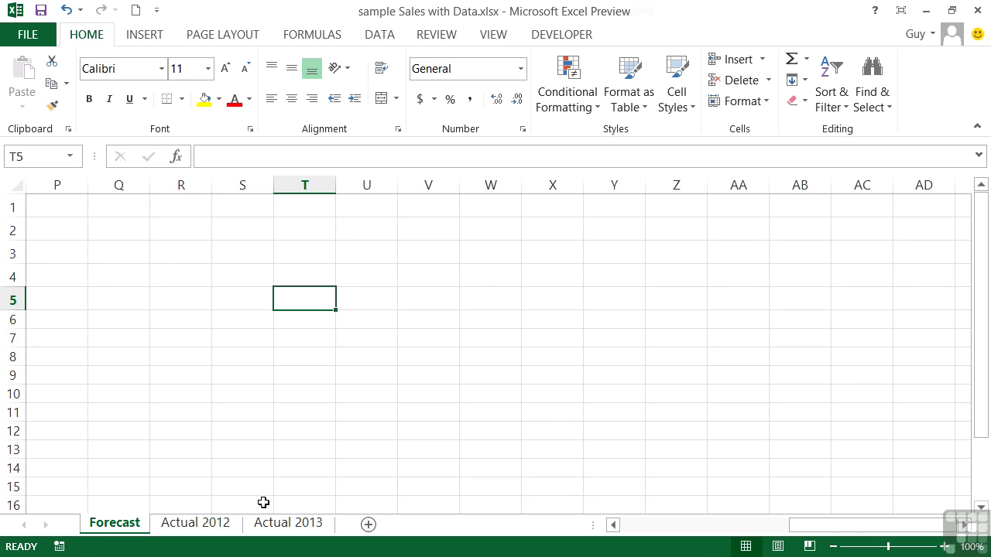
pyautogui.hotkey('alt', 'pagedown')
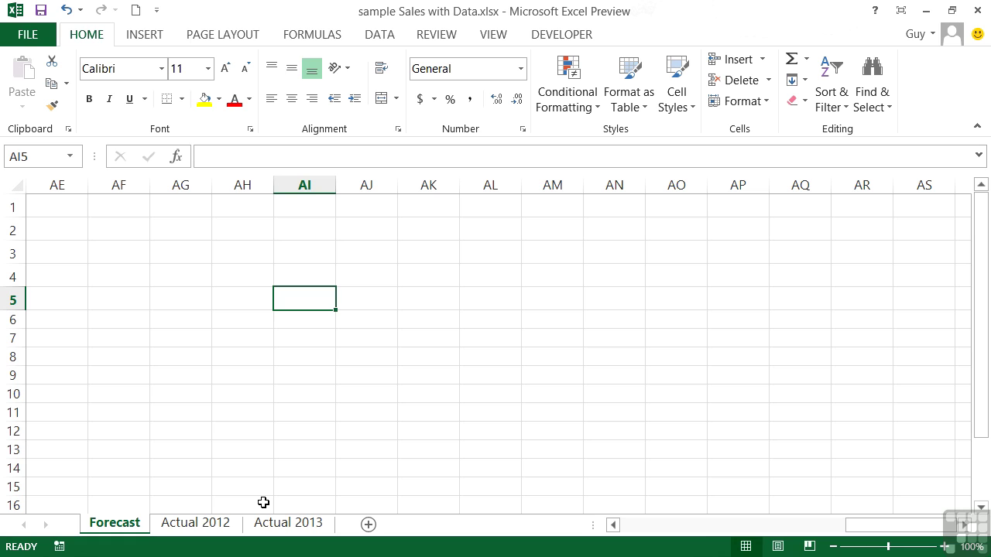
pyautogui.hotkey('alt', 'pageup')
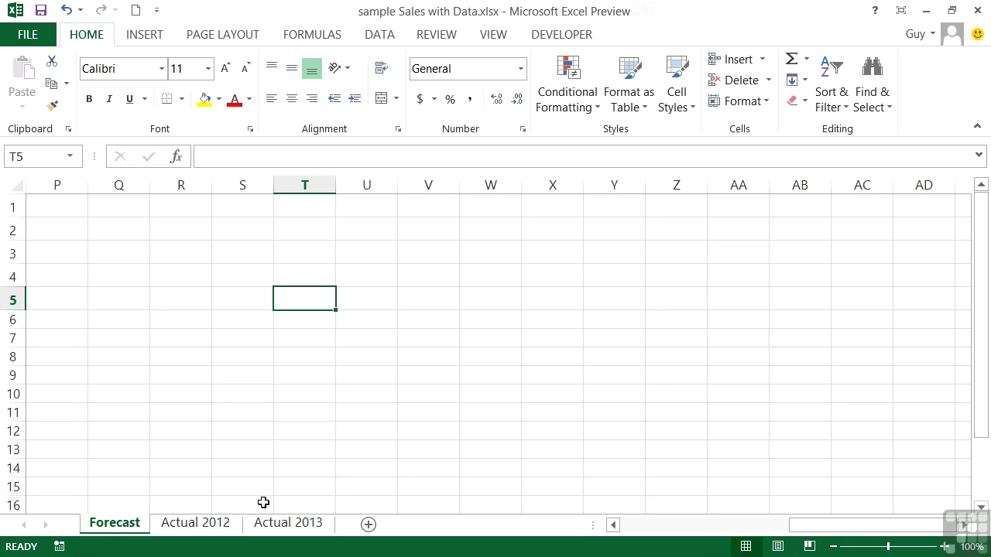
pyautogui.hotkey('alt', 'pageup')
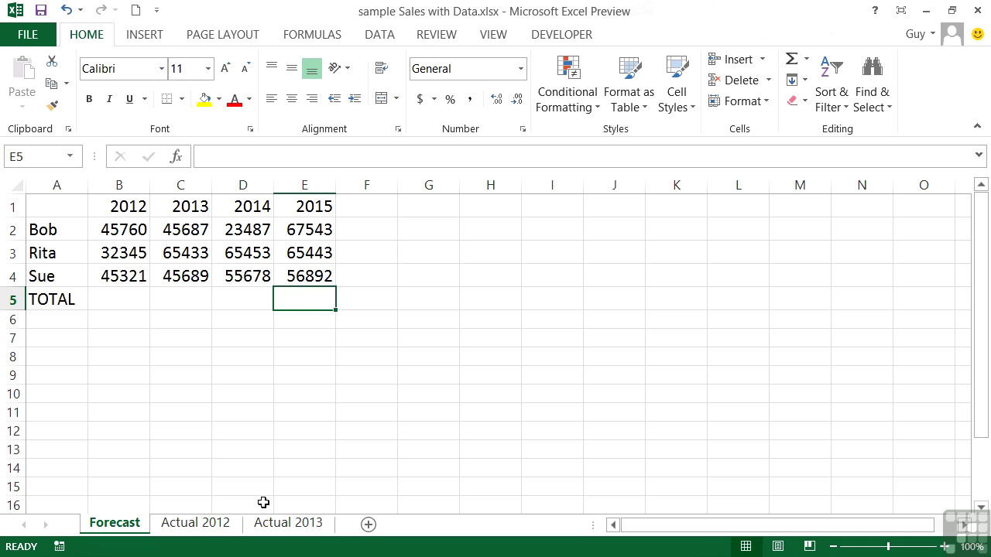
# - Move two screens across and two screens down the Forecast sheet to AI38, and return to cell A1
pyautogui.hotkey('alt', 'pagedown')
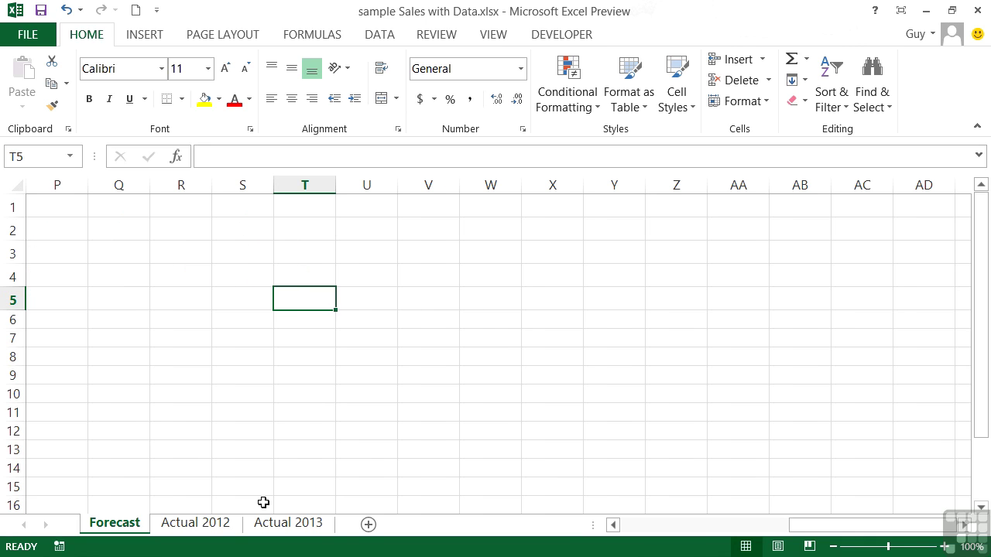
pyautogui.hotkey('alt', 'pagedown')
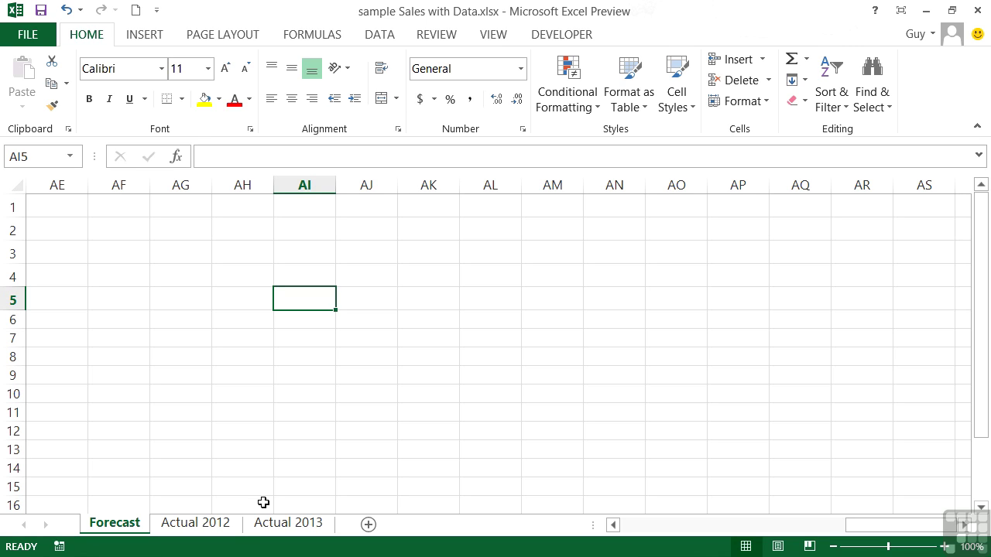
pyautogui.press('pagedown')
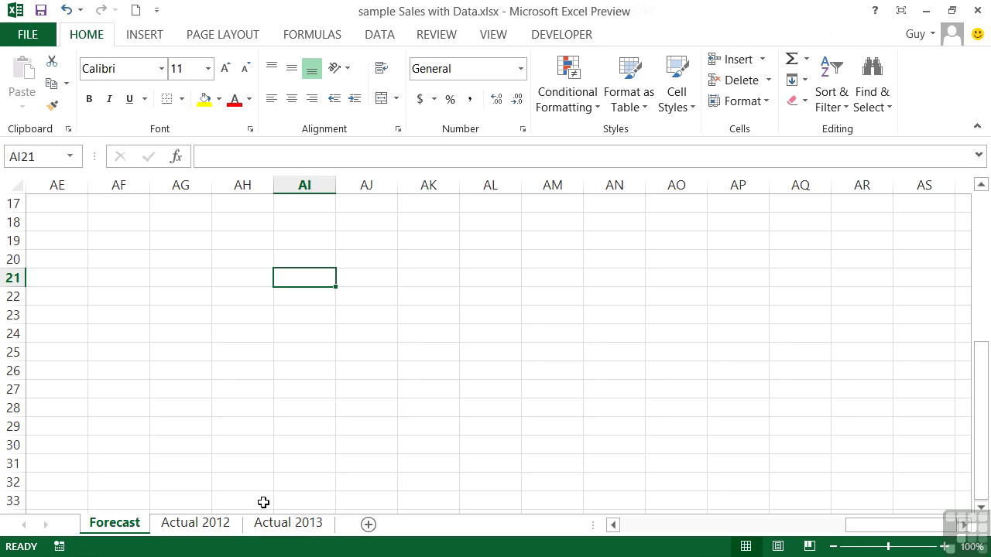
pyautogui.press('pagedown')
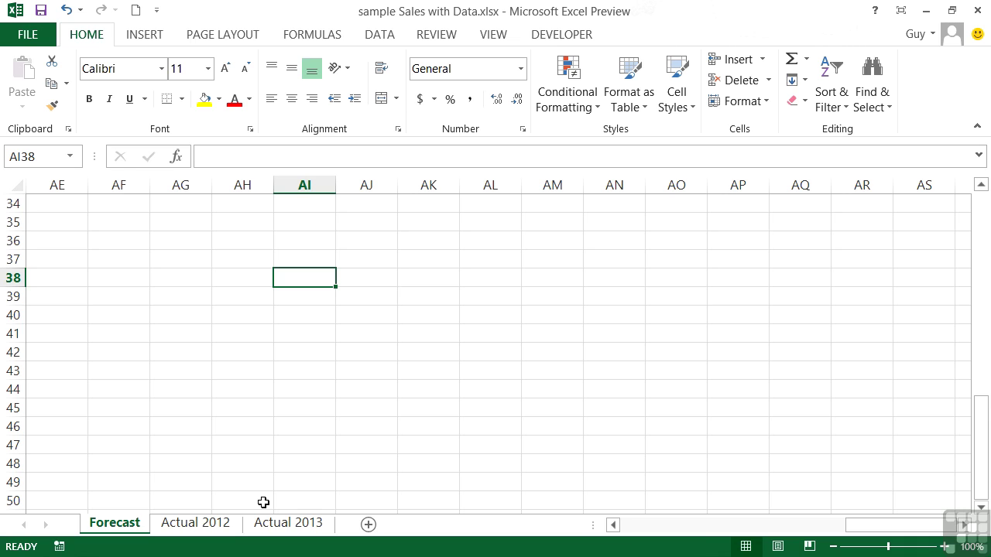
pyautogui.hotkey('ctrl', 'Home')
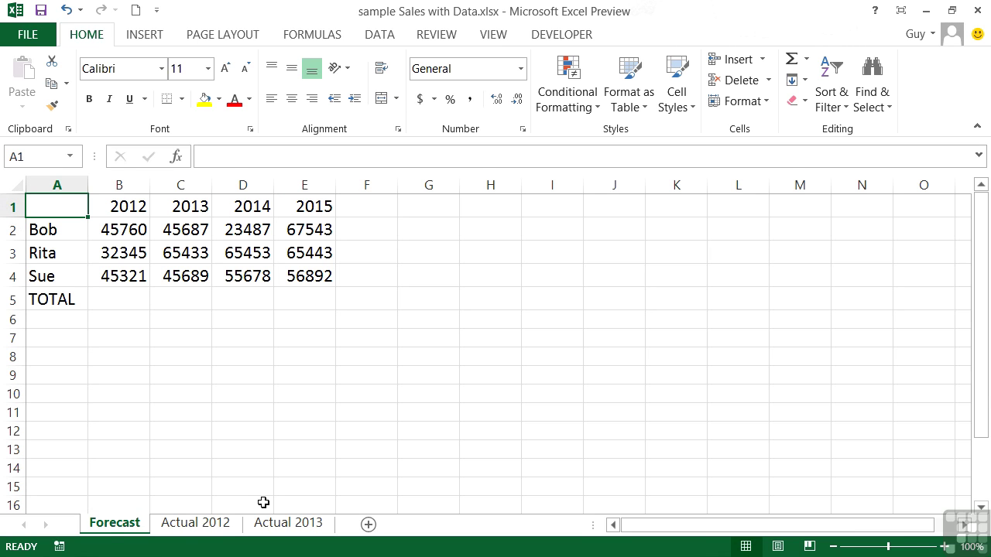